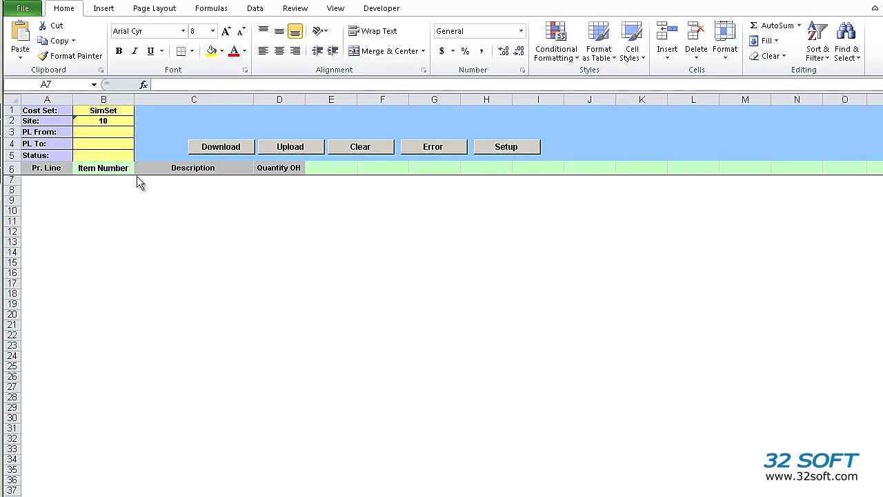
- Request cost set SimSet items for site 10 from QAD, leaving PL From/To and Status blank
click(111, 121)
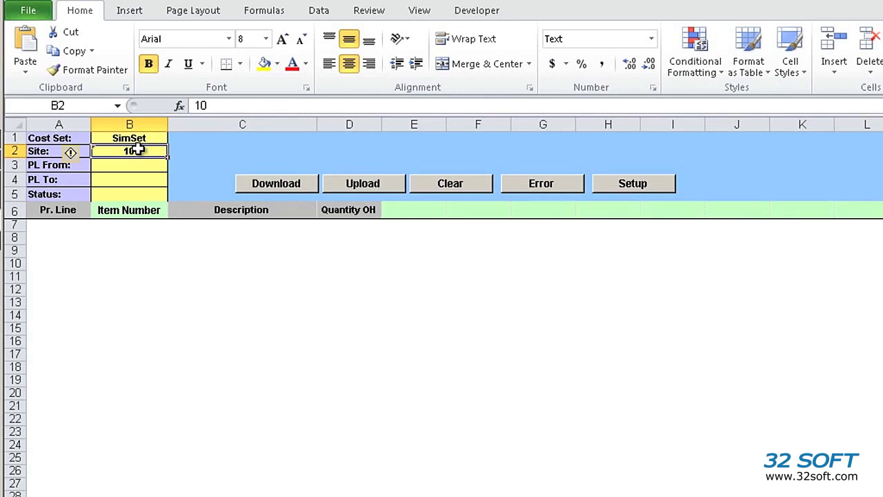
drag(140, 166, 138, 182)
click(136, 194)
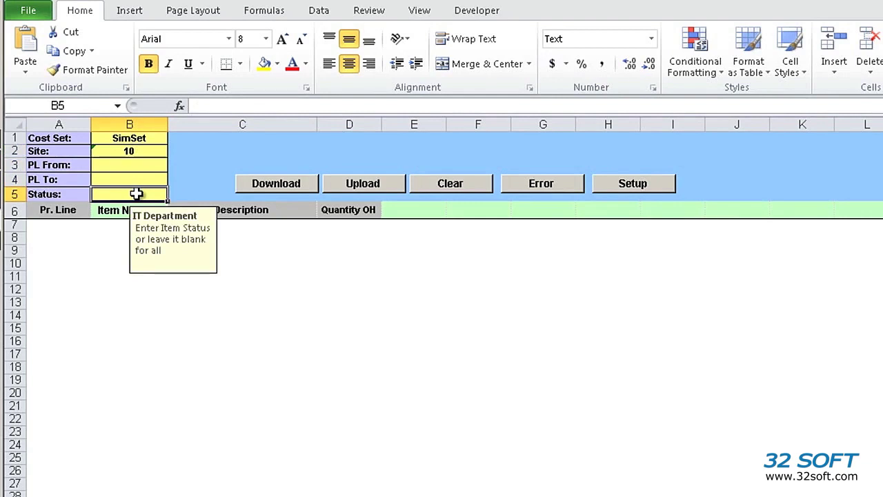
click(282, 229)
click(288, 189)
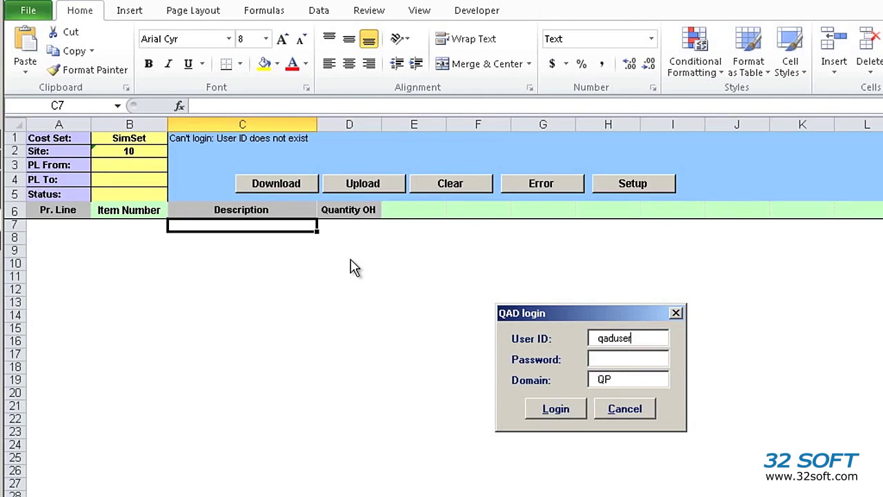
- Log in to QAD with the user ID and password, then switch to the QAD terminal session
drag(661, 339, 503, 330)
text(mfg)
key(Tab)
text(qad)
key(Tab)
key(Tab)
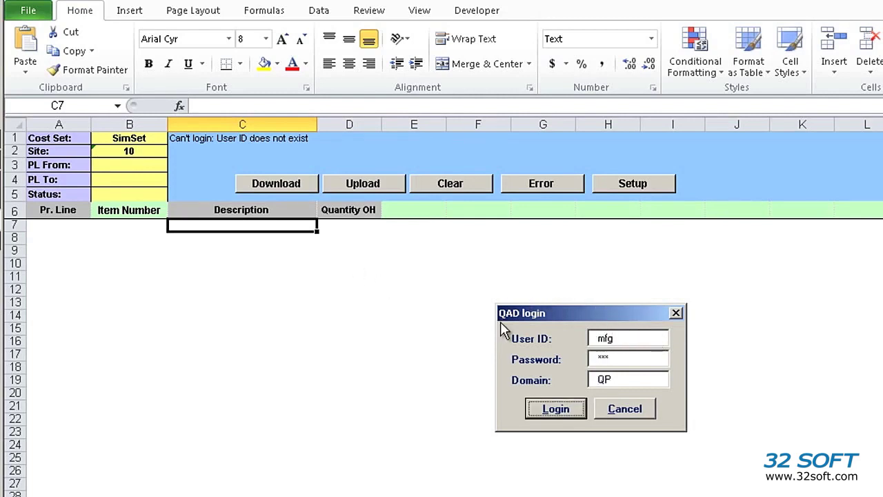
key(Return)
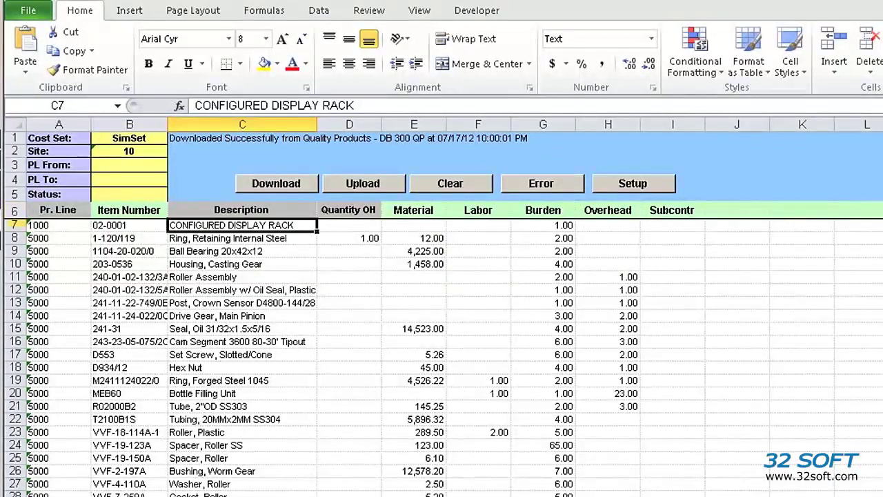
key(alt+Tab)
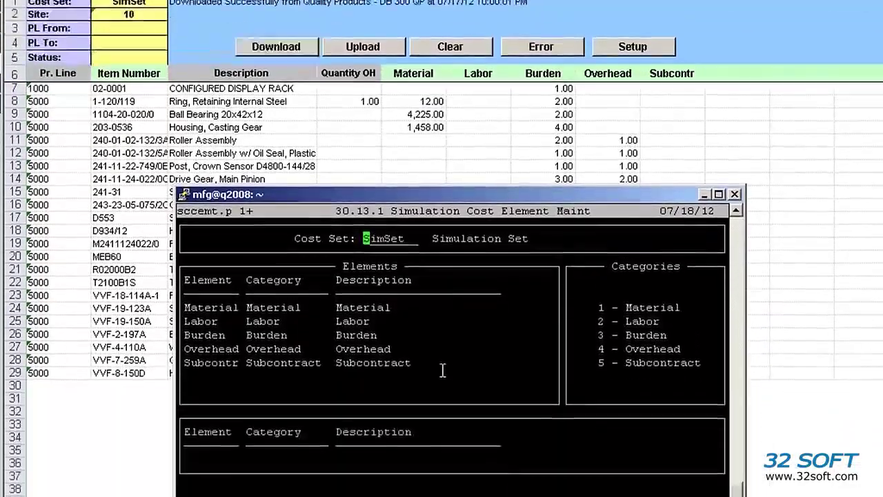
- Add element NewMat1, category Material, description 'MAterial1' to cost set SimSet
key(Return)
key(Return)
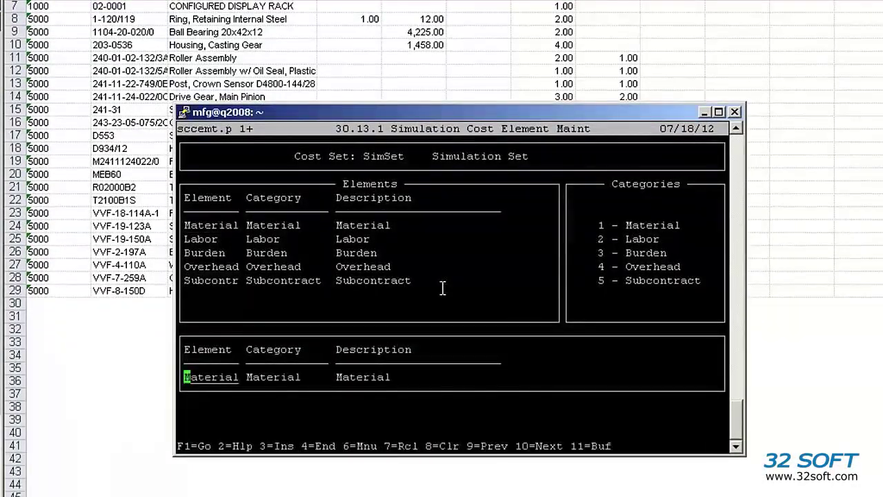
text(NewMat1)
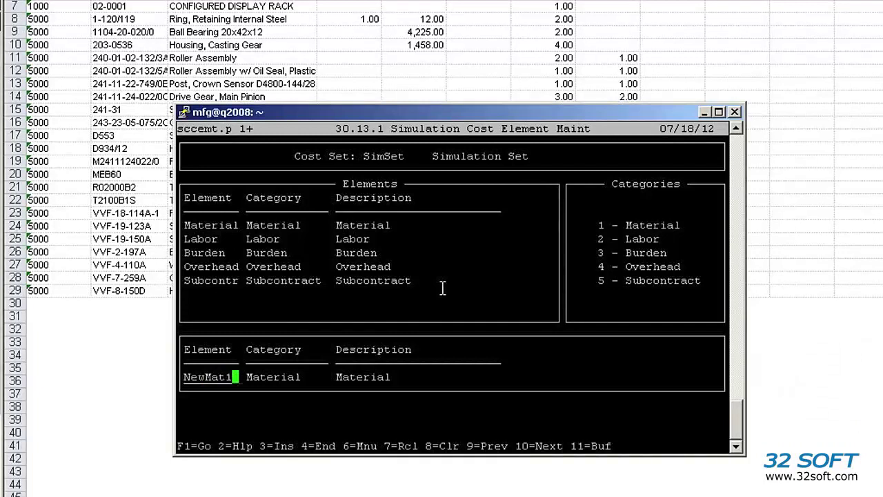
key(Return)
text(Material)
key(Return)
text(MAterial1)
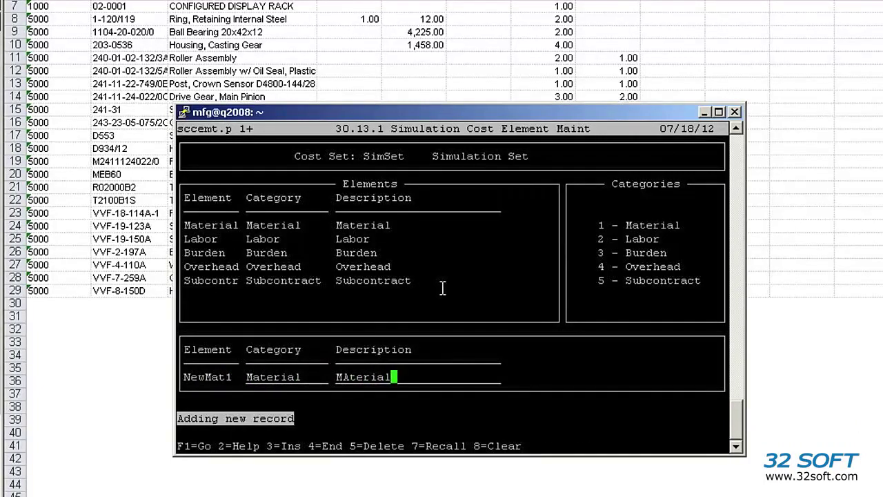
key(Return)
- Add element NewMat2, category Material, description 'Material2'
text(NewMat2)
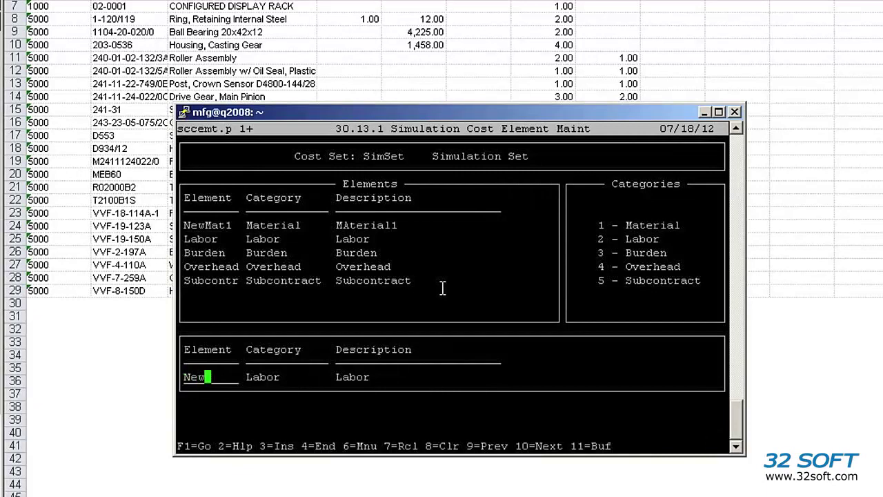
key(Return)
text(Material)
key(Return)
text(Material2)
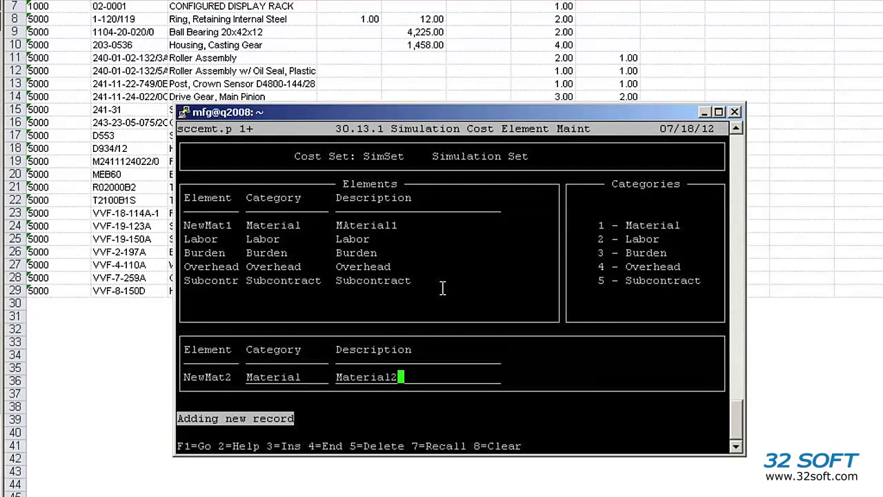
key(Return)
- Add element NewOvh1, category Overhead, description 'Overhead1'
key(Down)
key(Down)
key(Return)
text(N)
key(BackSpace)
text(NewOvh1)
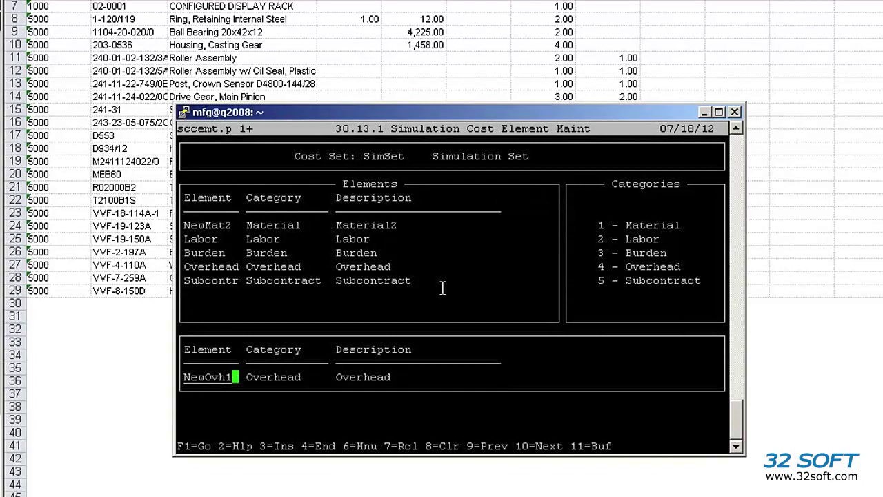
key(Return)
text(Overhead)
key(Return)
text(Overhead1)
key(Return)
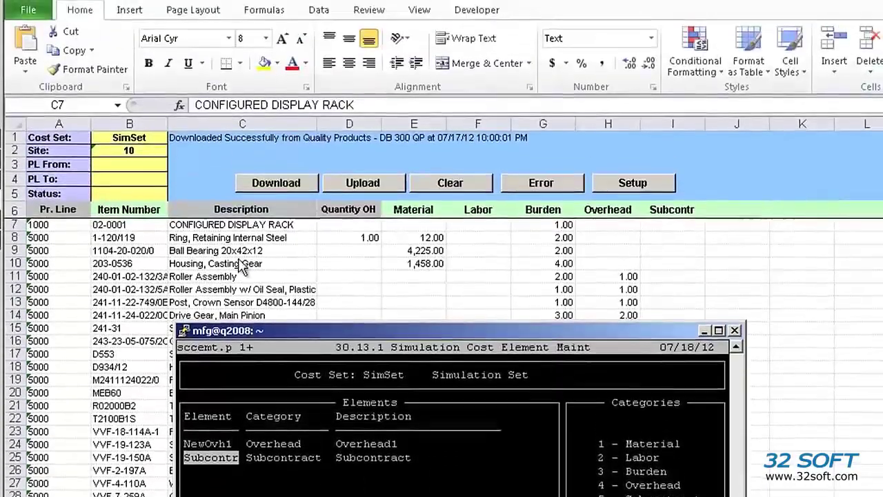
- Download SimSet items again and inspect the new NewMat1, NewMat2 and NewOvh1 columns
click(294, 142)
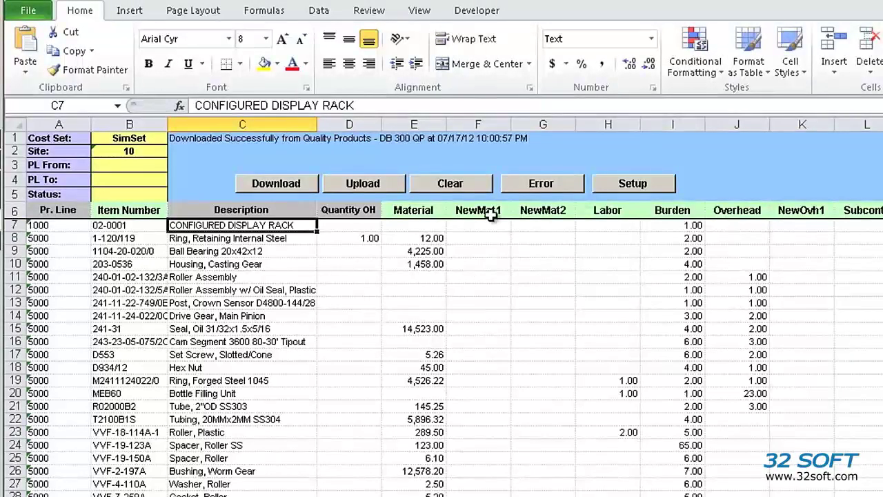
click(476, 211)
click(528, 211)
click(794, 211)
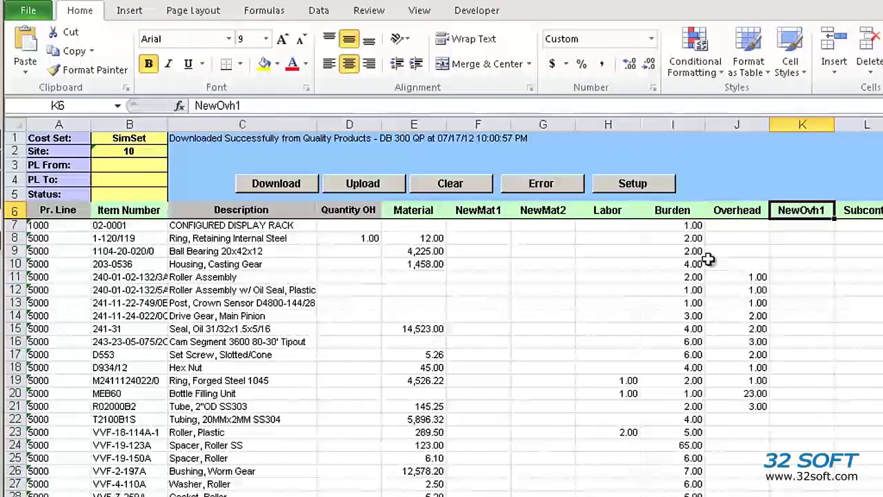
- Fill the NewMat1 column with costs from row 8 downward
click(509, 236)
text(1)
key(Return)
text(2)
key(Return)
text(3)
key(Return)
text(4)
key(Return)
text(5 6 7 8 9)
key(Return)
key(Return)
key(Return)
text(9 7 6 5 3 2 3)
- Fill the NewMat2 column with costs working upward, ending with 12 in row 7
key(Tab)
key(1)
key(shift+Return)
key(2)
key(shift+Return)
key(2)
key(shift+Return)
key(2)
key(shift+Return)
key(3)
key(shift+Return)
key(4)
key(shift+Return)
key(5)
key(shift+Return)
key(5)
key(shift+Return)
key(4)
key(shift+Return)
key(shift+Return)
key(3)
key(shift+Return)
key(2)
key(shift+Return)
key(1)
key(shift+Return)
key(1)
key(shift+Return)
key(1)
key(shift+Return)
key(1)
key(shift+Return)
key(1)
key(shift+Return)
key(1)
key(shift+Return)
key(1)
key(shift+Return)
text(1)
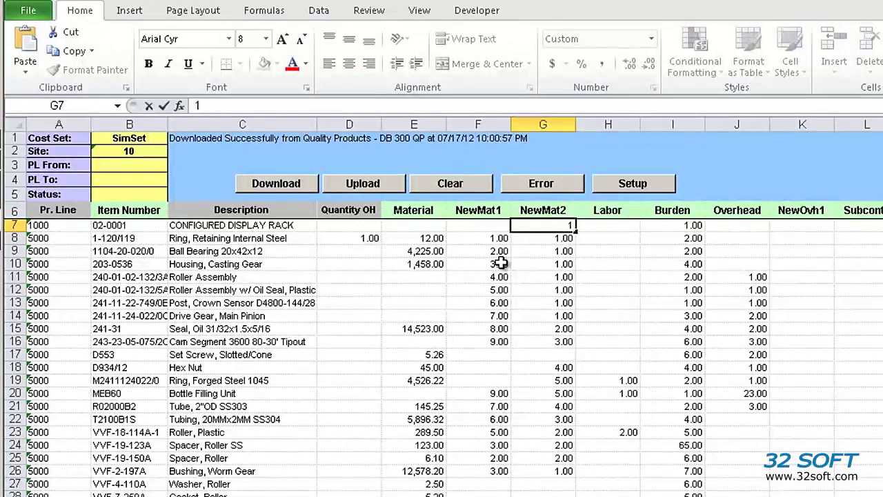
text(2)
key(Return)
- Enter 11 as the NewMat1 cost in row 7
key(Up)
key(Left)
text(11)
key(Right)
- Fill the NewOvh1 column with costs such as 12, 42, 43 and 34 from row 7 down
key(Down)
key(Right)
key(Right)
key(Right)
key(Right)
key(Up)
text(12)
key(Return)
text(12)
key(Return)
text(1)
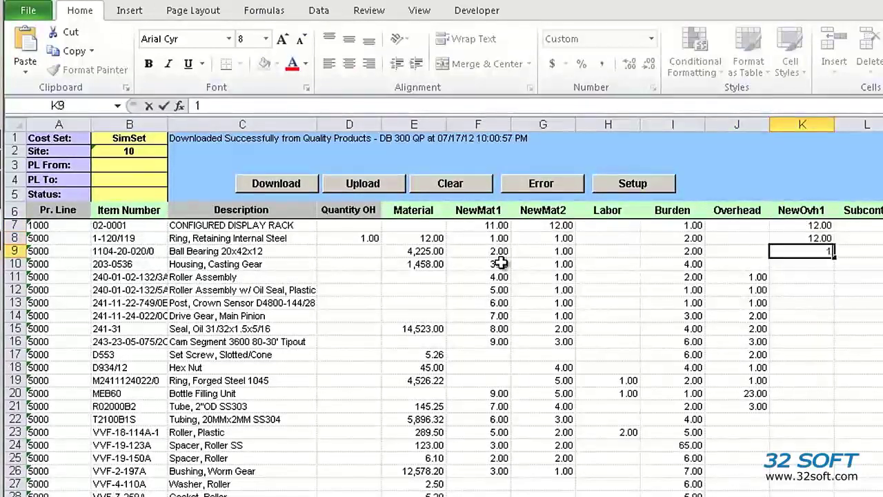
text(2)
key(Return)
key(1)
key(Return)
key(2)
key(Return)
key(2)
key(Return)
key(3)
key(Return)
text(42)
key(Return)
key(4)
key(Return)
key(3)
key(Return)
key(4)
key(3)
key(Return)
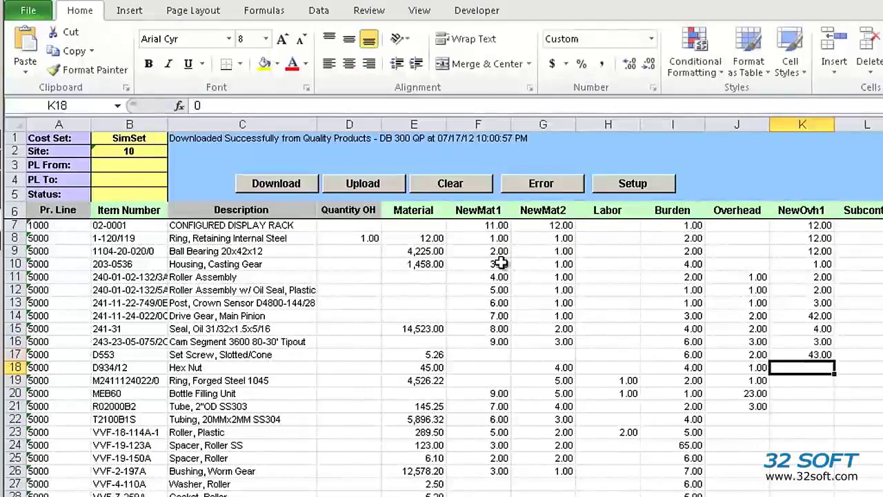
text(43)
key(Return)
text(43)
key(Return)
text(4)
key(Return)
text(34)
- Set the Overhead cost to 33 in J21 and 53 in J20
key(Left)
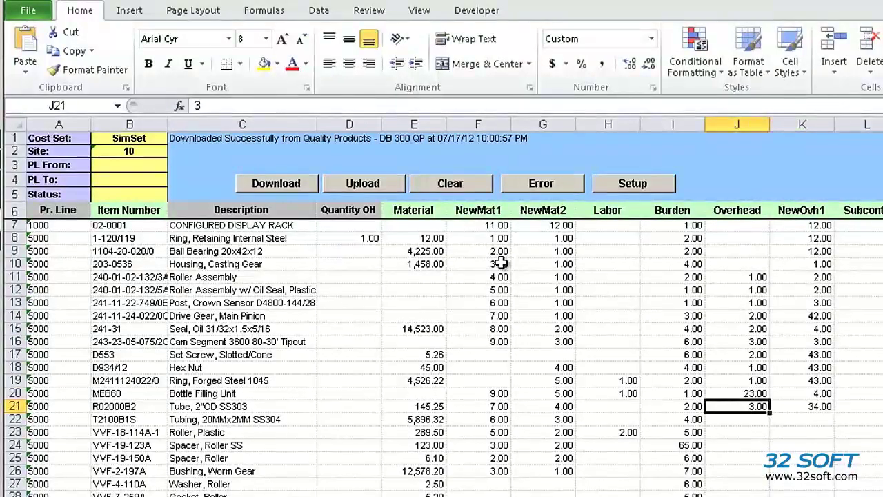
text(33)
key(Up)
text(53)
key(Left)
key(Left)
key(Left)
key(Left)
key(Left)
key(Left)
key(Left)
- Set the Material cost to 123 in E20 and 111 in E16
key(Right)
key(Right)
text(123)
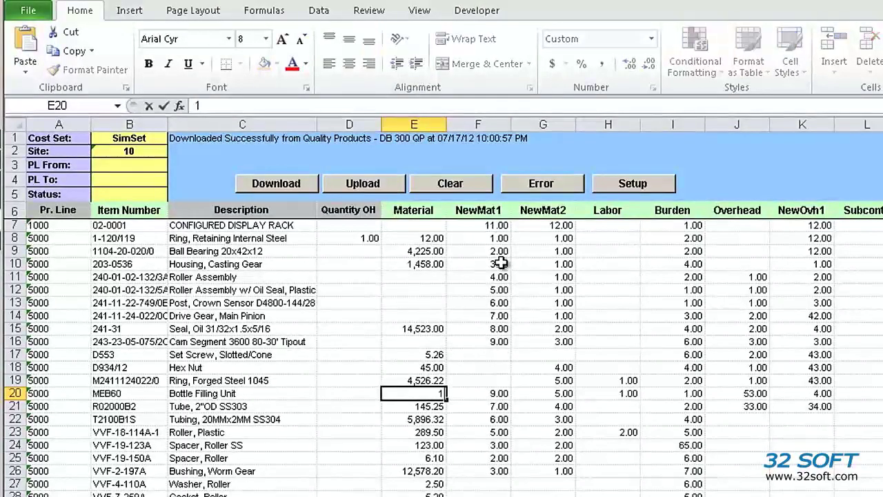
key(Up)
key(Up)
key(Up)
key(Up)
text(111)
key(Up)
key(Up)
- Append 'aaa' to the B7 item number, select the Washer, Roller item, and attempt the QAD upload
double_click(135, 225)
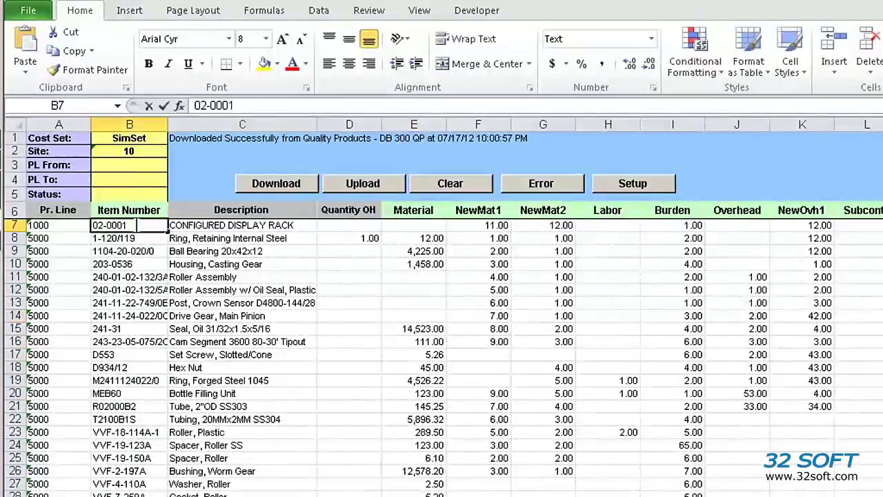
text(aaa)
click(129, 493)
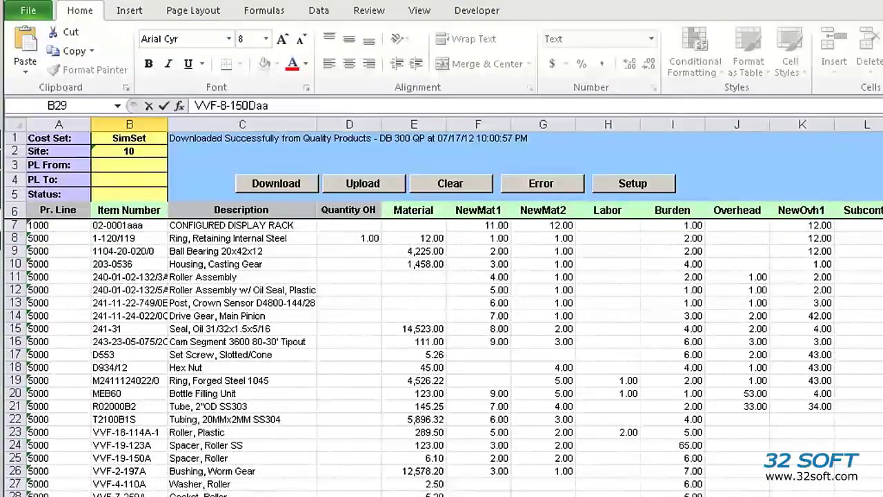
click(129, 483)
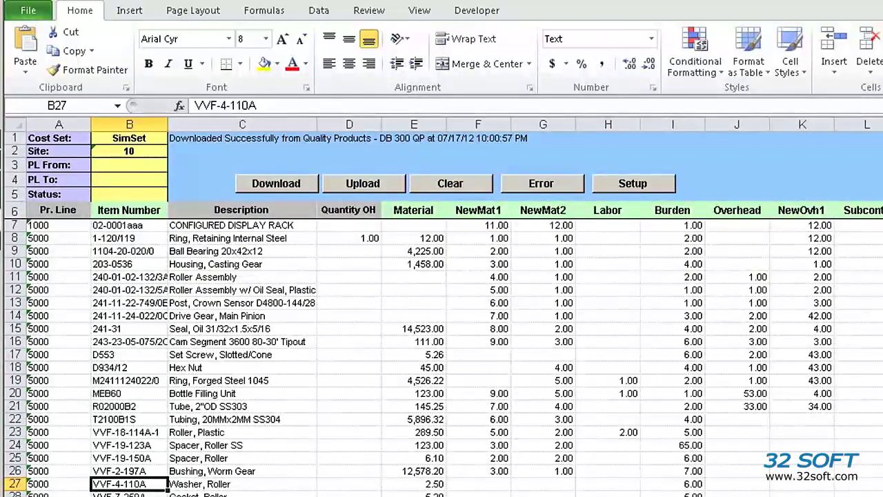
click(373, 189)
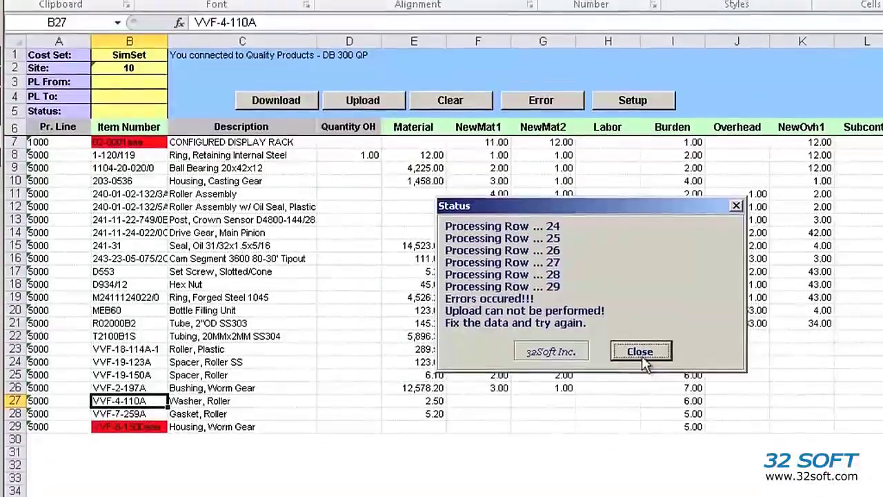
- Close the error report and remove the extra letters so B29 reads VVF-8-150D
click(641, 436)
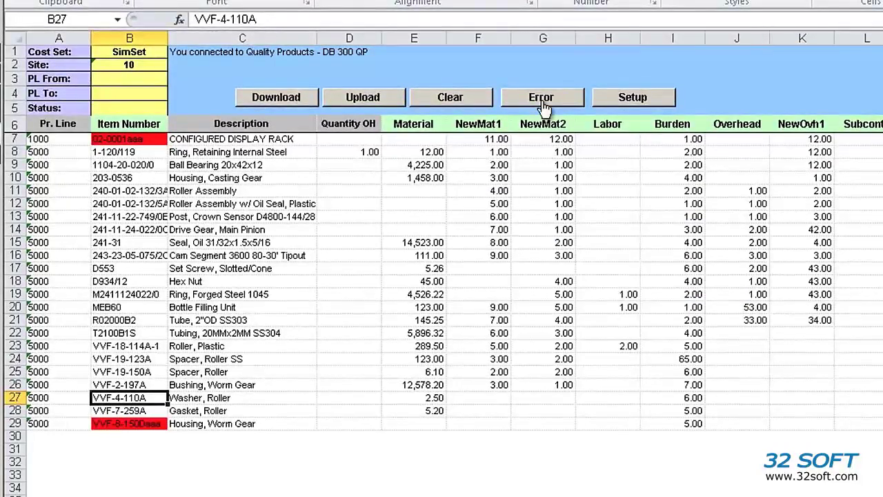
click(544, 102)
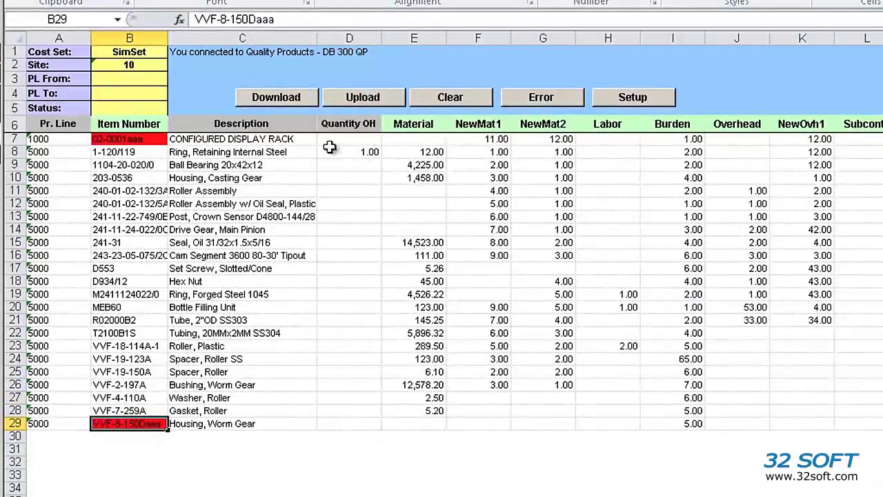
mouse_move(143, 424)
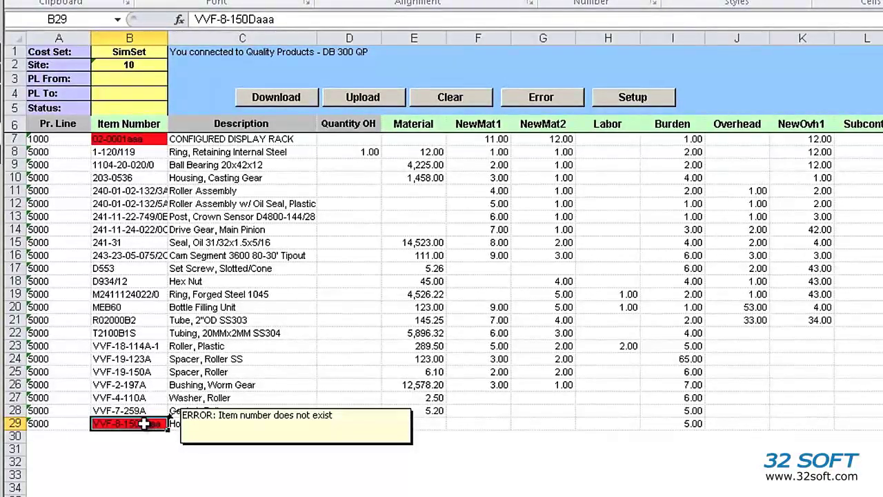
double_click(144, 423)
key(BackSpace)
key(BackSpace)
key(Return)
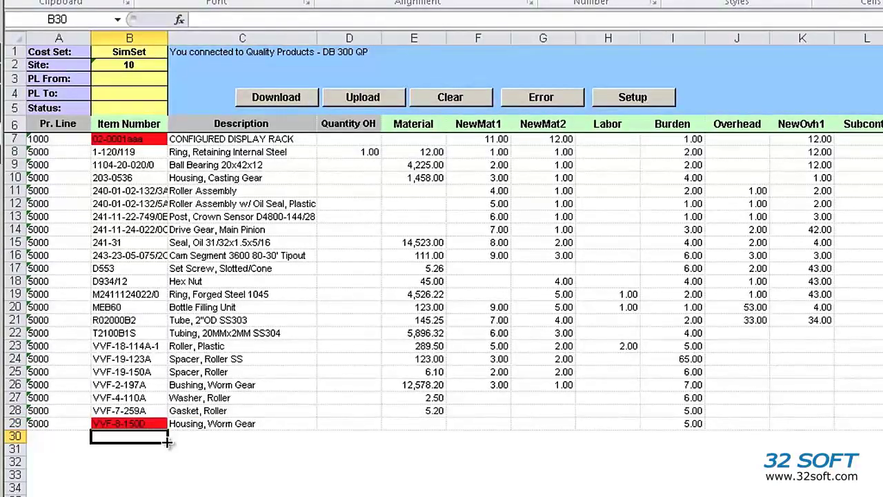
- Jump to the flagged B7 cell and delete the extra letters to restore 02-0001
click(537, 109)
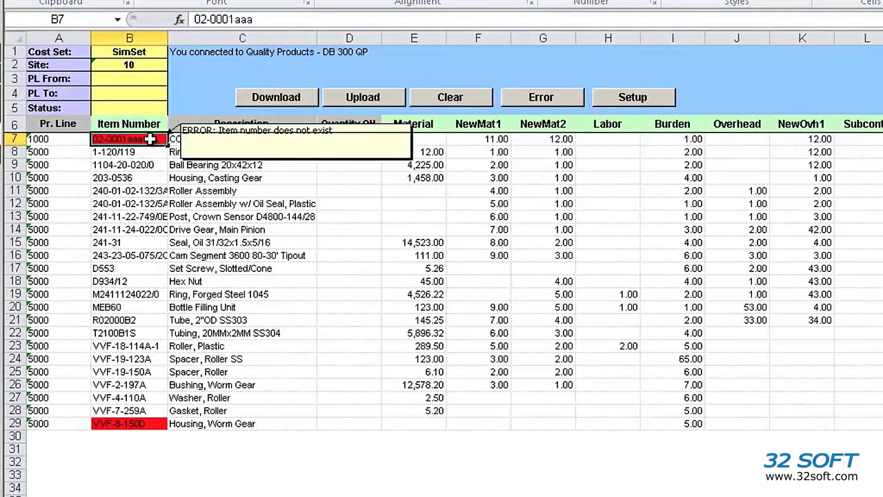
double_click(150, 138)
key(BackSpace)
key(BackSpace)
key(BackSpace)
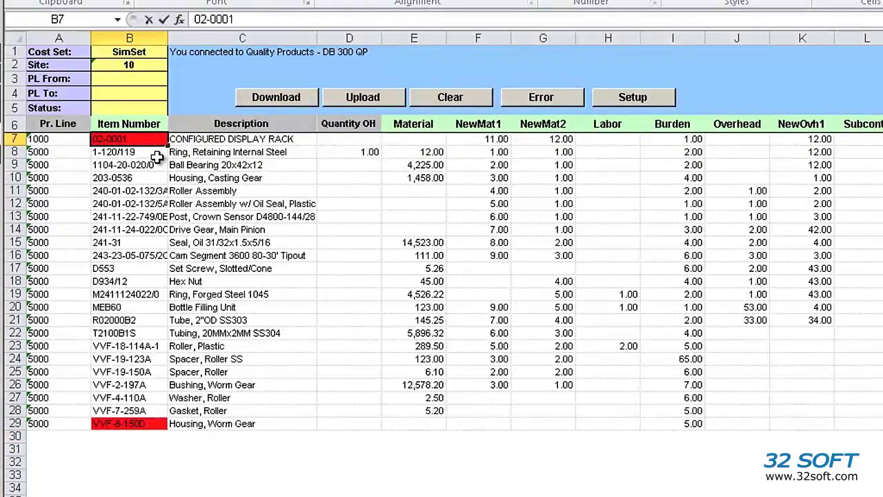
key(Return)
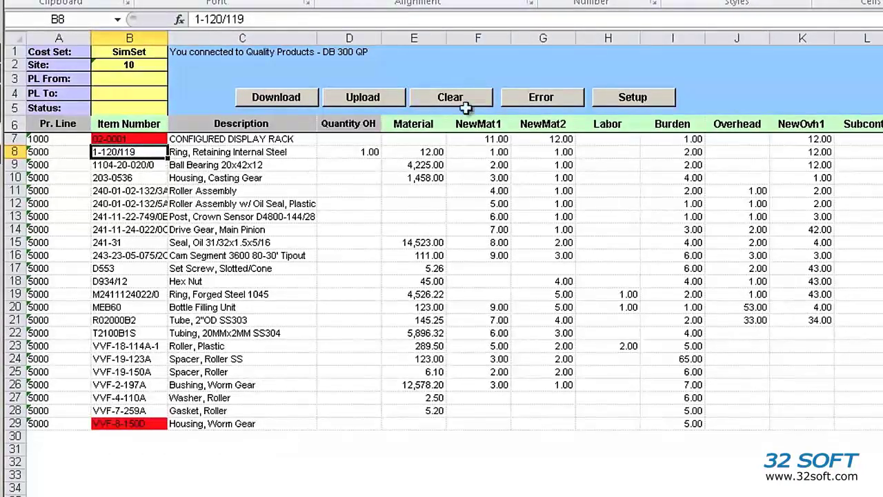
- Check the remaining flagged cell B29, then upload the corrected sheet to QAD
click(538, 98)
mouse_move(146, 423)
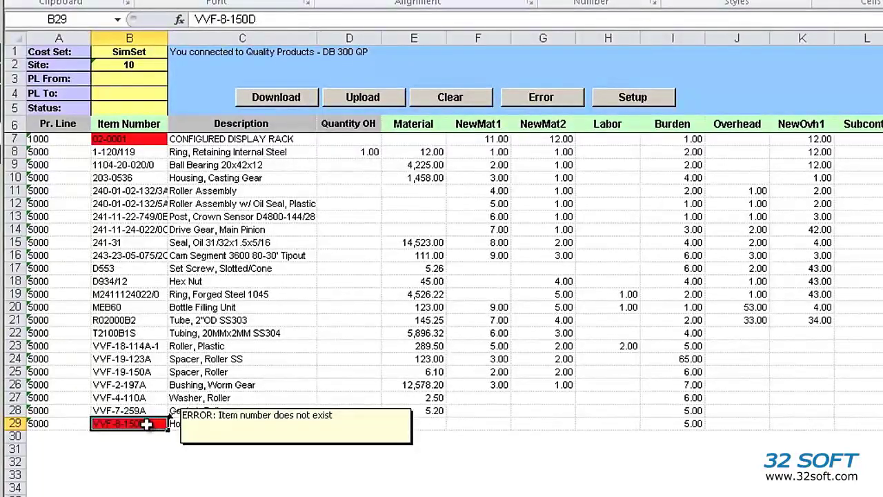
click(378, 100)
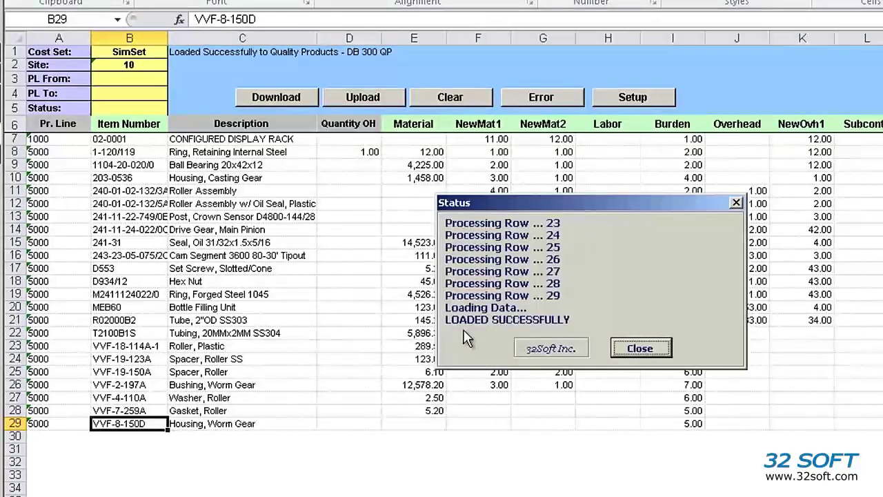
- Close the 'LOADED SUCCESSFULLY' report and download the cost set from QAD again
click(640, 348)
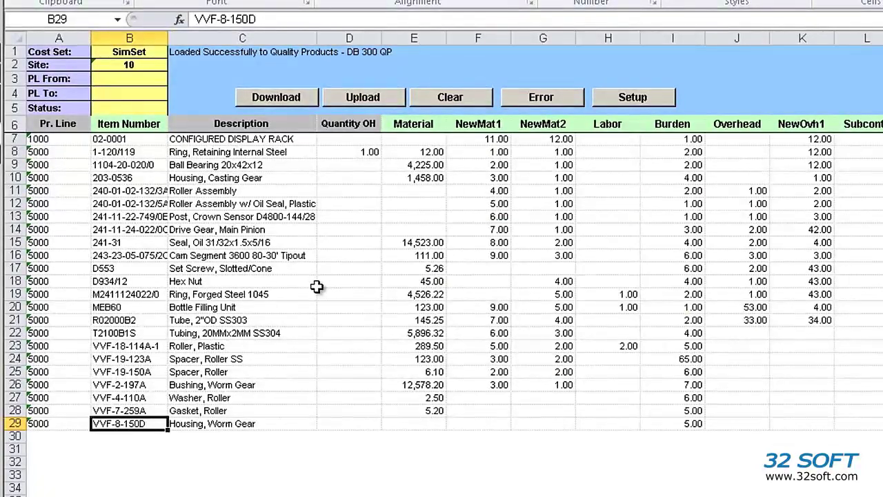
click(306, 94)
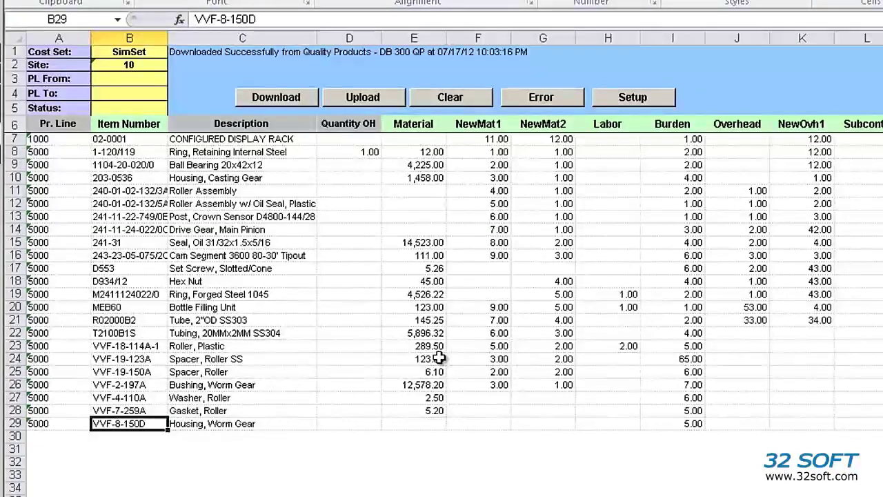
- Verify reloaded values in E24, H19 (Labor 1.00), K15 and F9 (NewMat1 2.00)
click(435, 359)
click(623, 295)
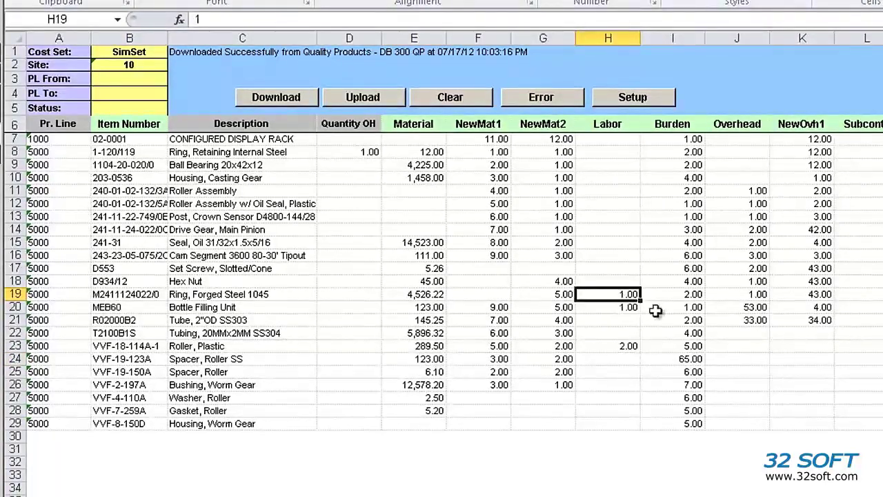
click(811, 245)
click(504, 167)
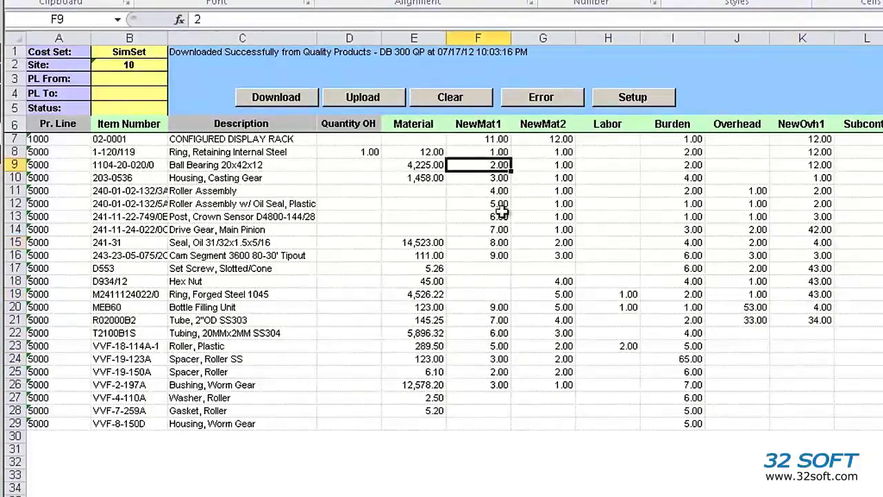